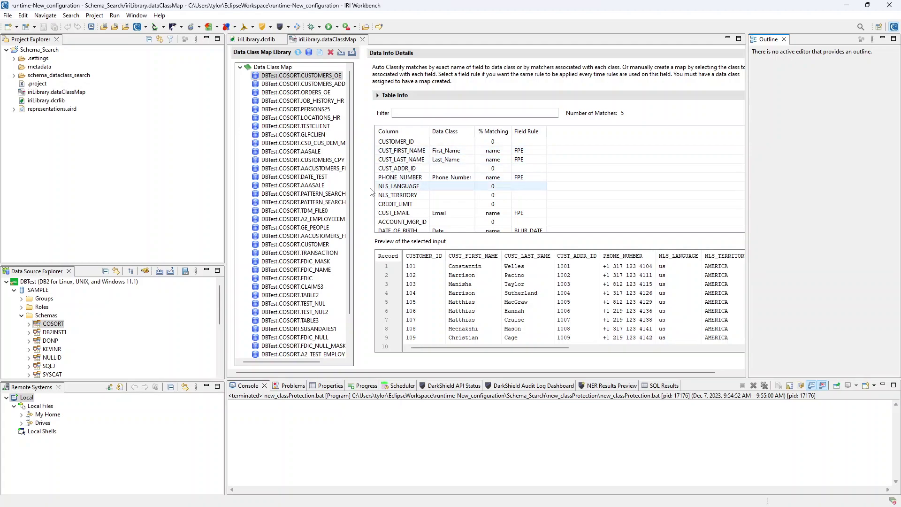
- Review the data class matches and field rules of the DBTest.COSORT.GE_PEOPLE table in the data class map
scroll(414, 215, "down", 1)
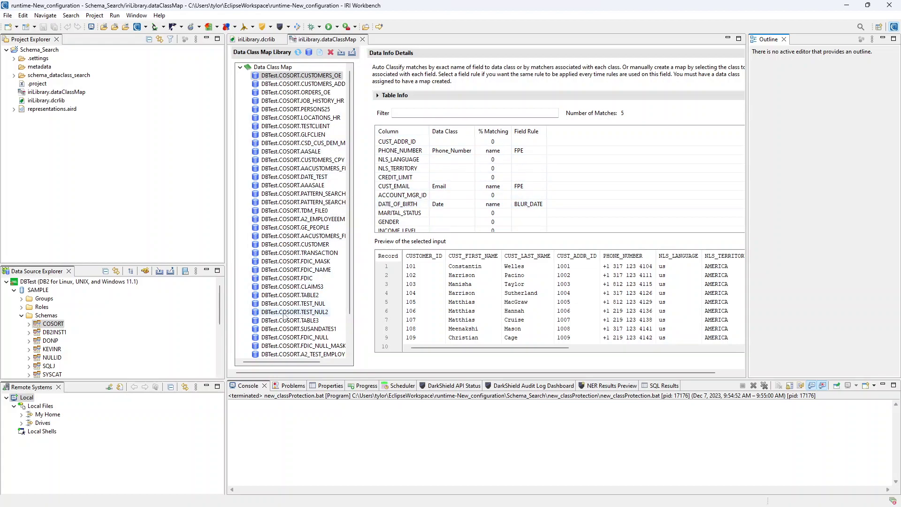
scroll(293, 263, "down", 1)
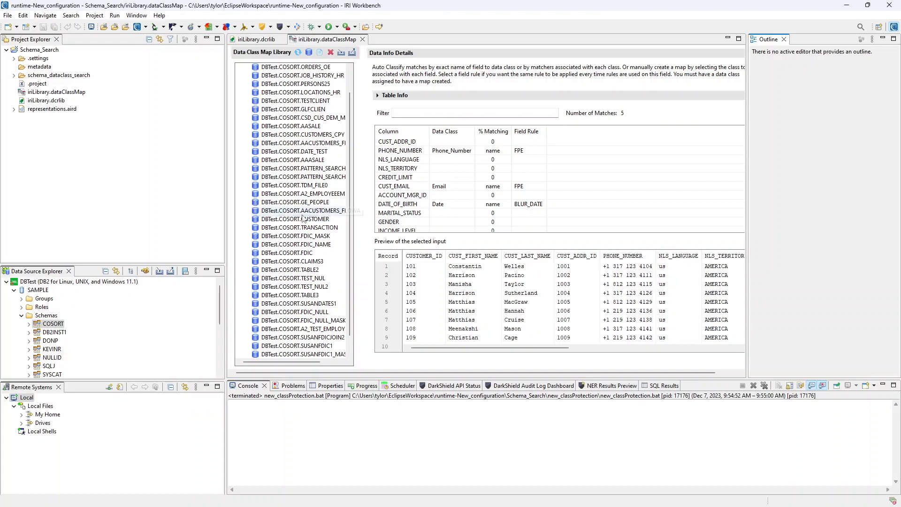
left_click(295, 202)
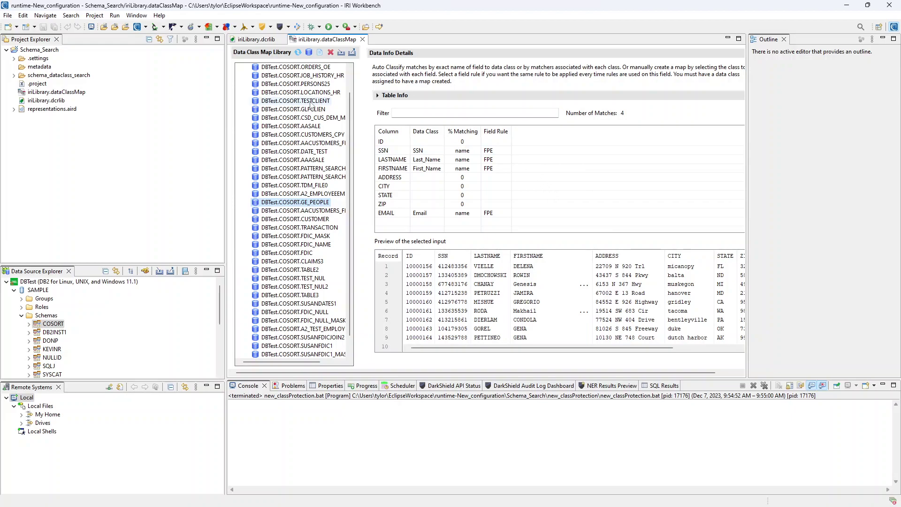
- Start a new data class map DB masking job in subfolder new_classProtection with delimited flat files as output
left_click(271, 27)
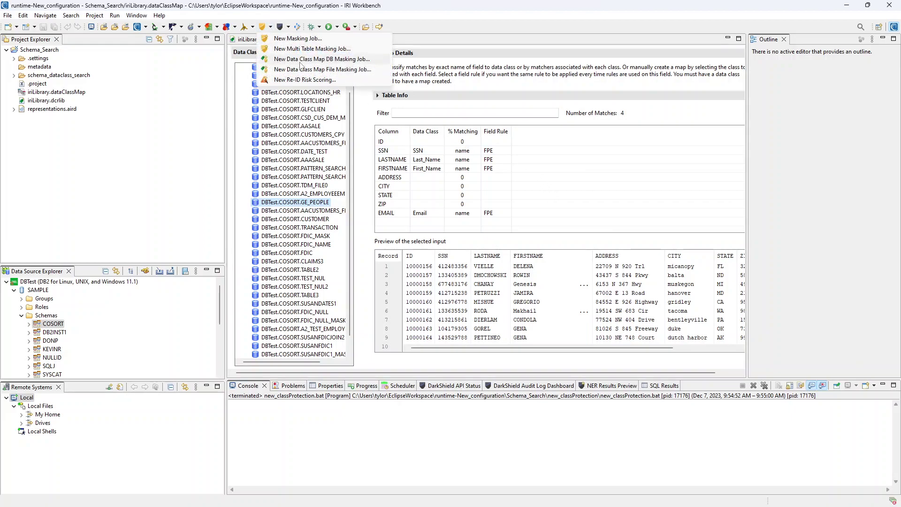
left_click(330, 60)
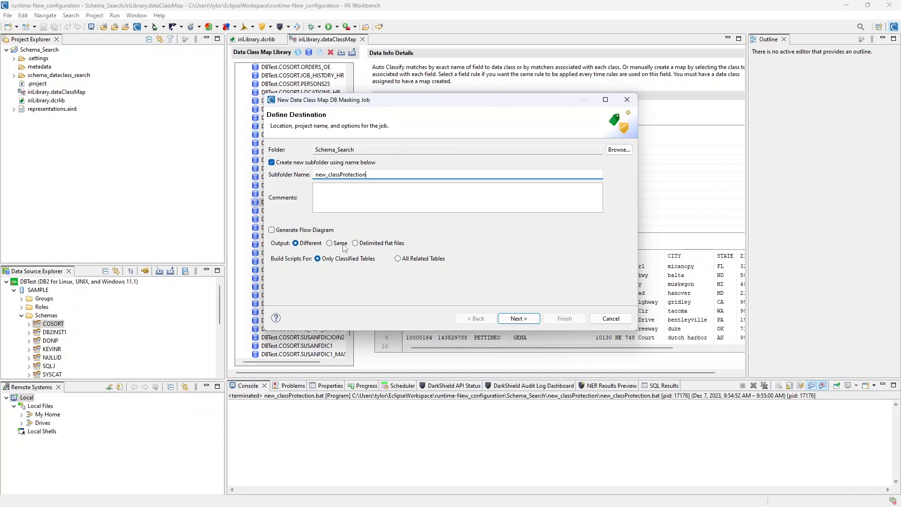
left_click(379, 243)
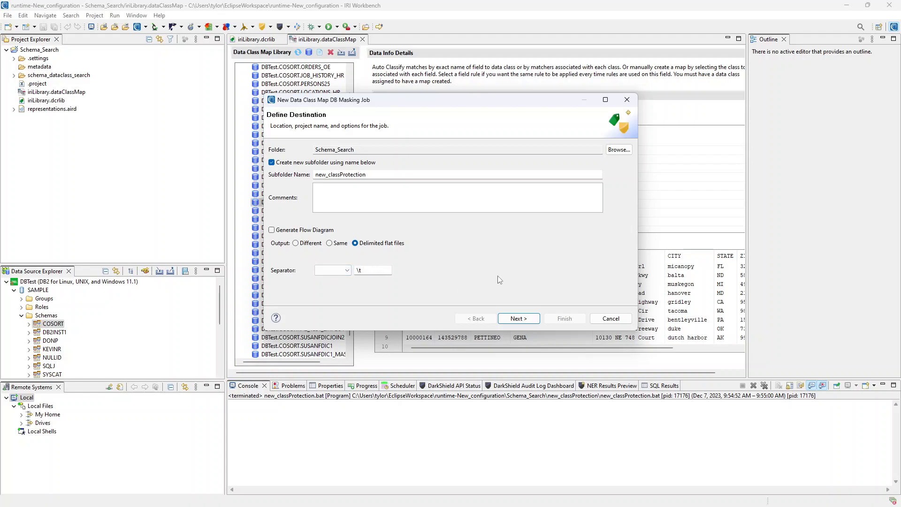
left_click(527, 319)
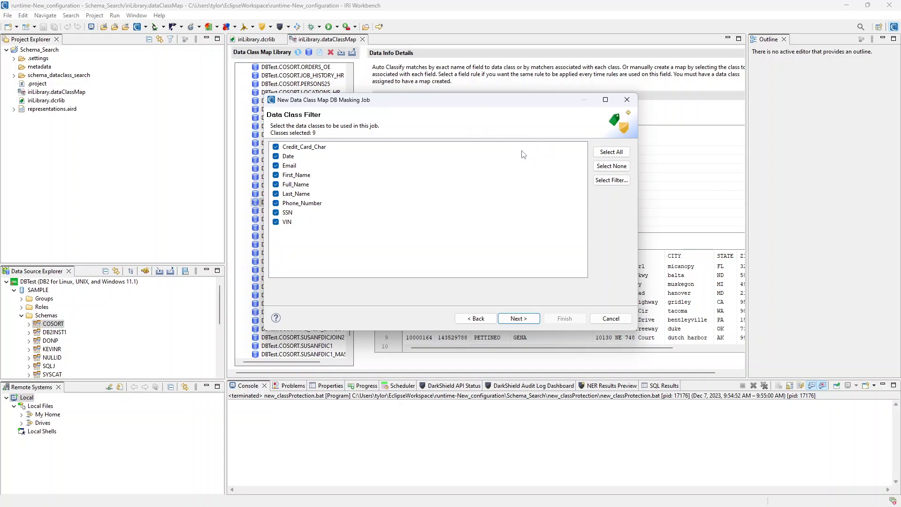
- Include all data classes in the masking job's data class filter and proceed to the data sources
left_click(276, 147)
left_click(275, 166)
left_click(276, 166)
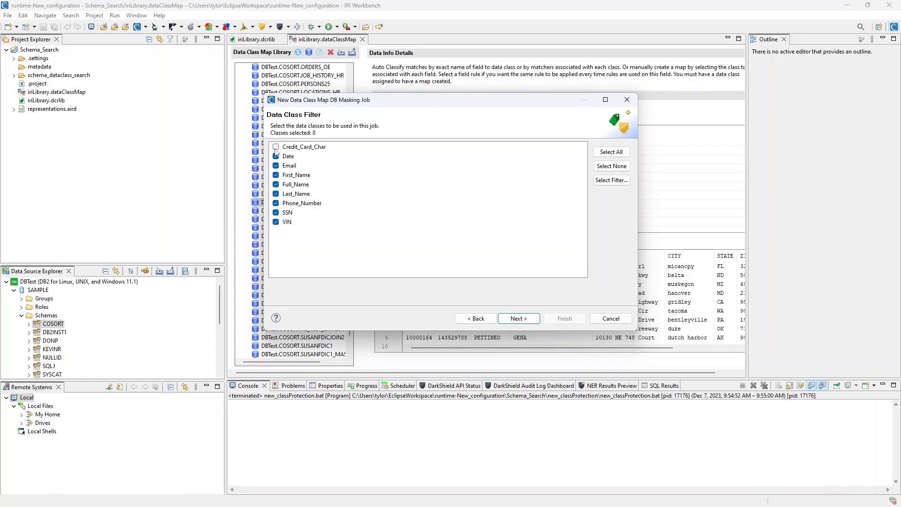
left_click(602, 167)
left_click(605, 153)
left_click(518, 319)
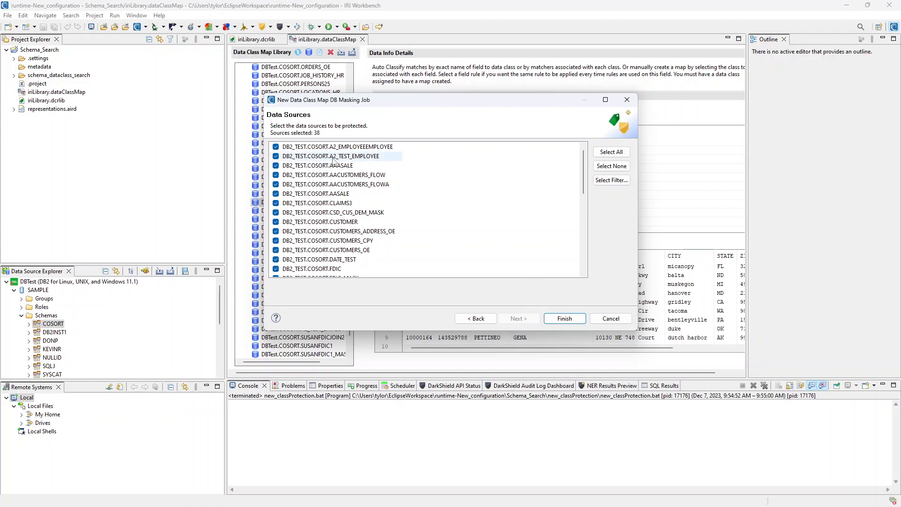
- Select all COSORT tables as data sources to protect and generate the masking job
left_click(276, 147)
left_click(276, 147)
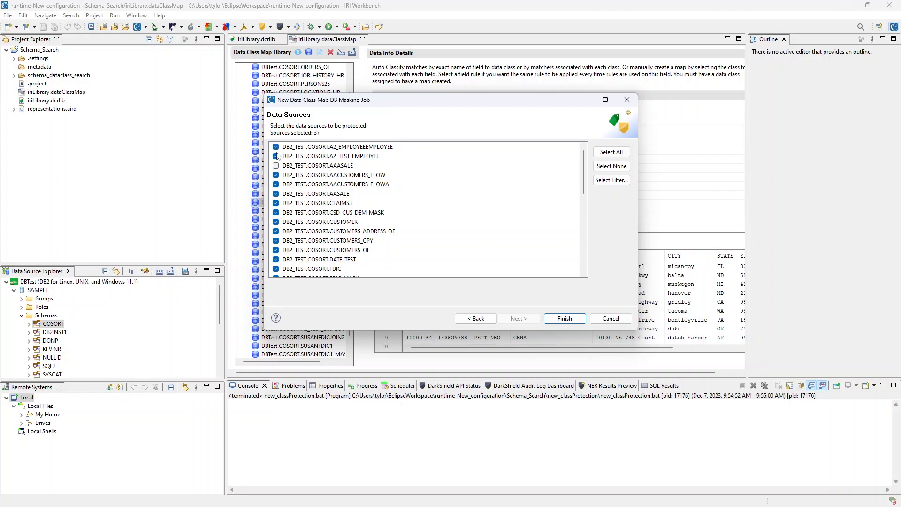
left_click(611, 166)
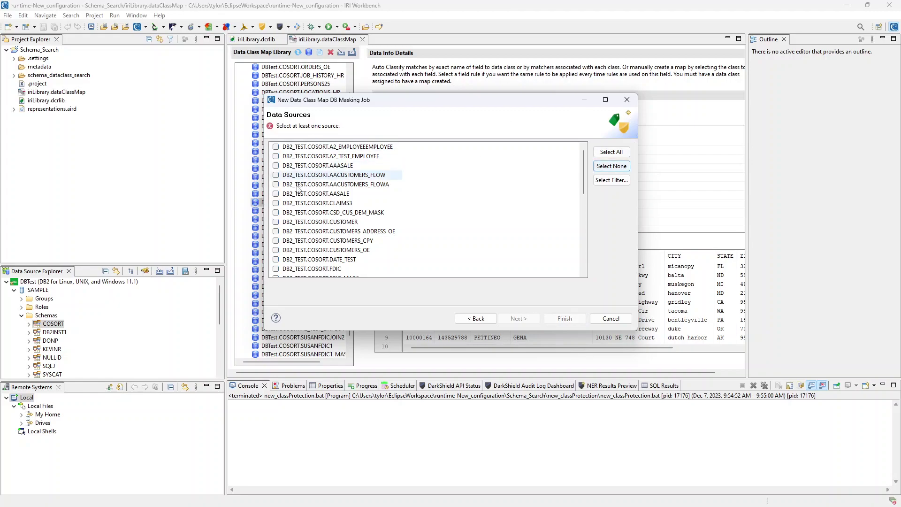
left_click(610, 152)
scroll(481, 188, "down", 5)
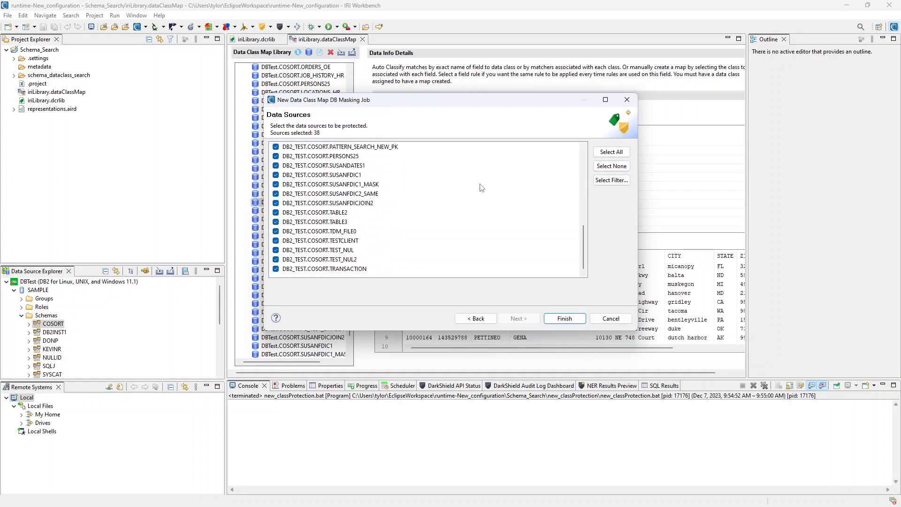
scroll(478, 201, "up", 5)
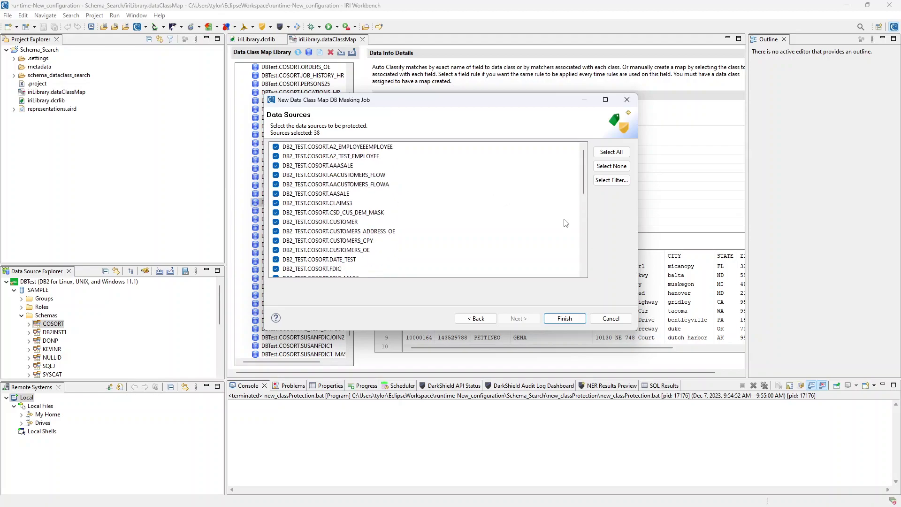
left_click(564, 318)
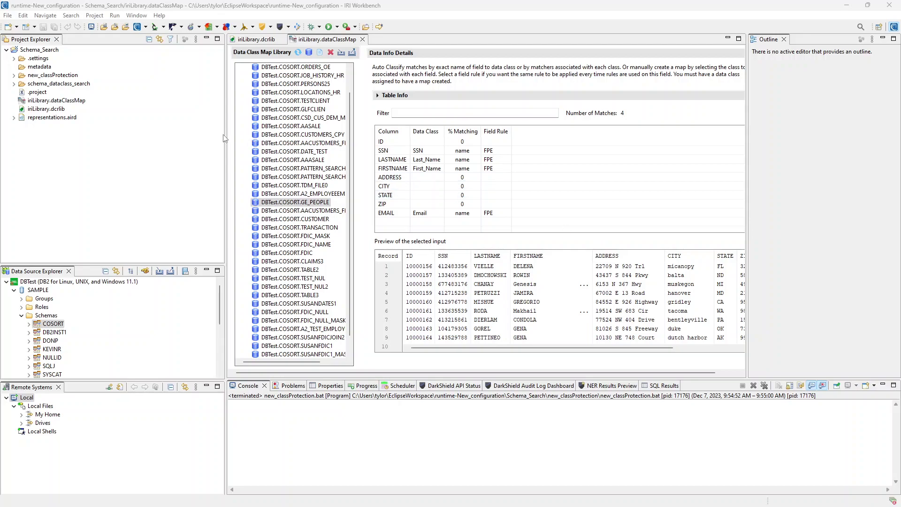
- Expand the new_classProtection folder and open new_classProtection.bat to review the script calls it contains
left_click(13, 76)
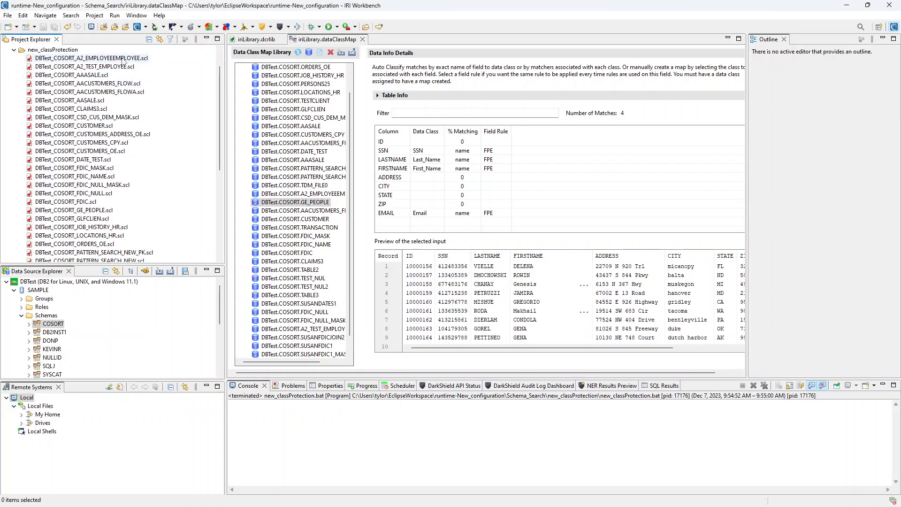
scroll(99, 145, "down", 5)
scroll(96, 148, "down", 2)
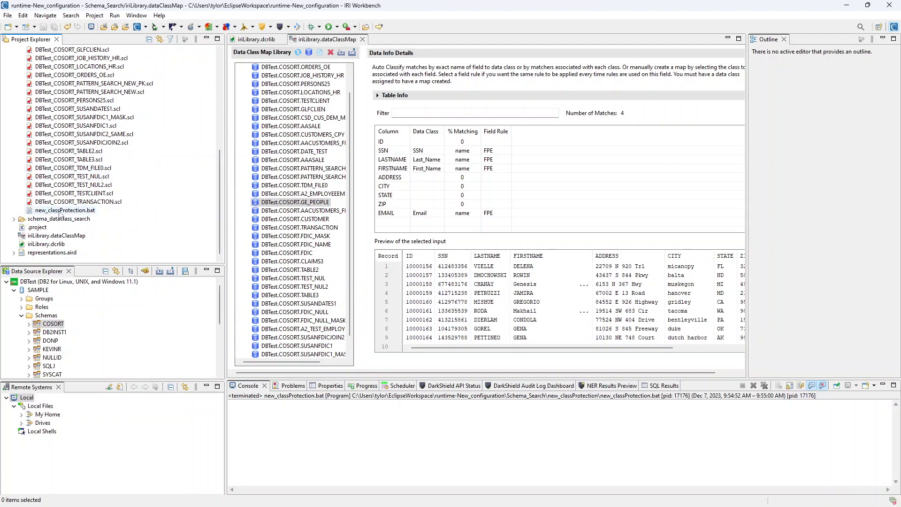
double_click(61, 211)
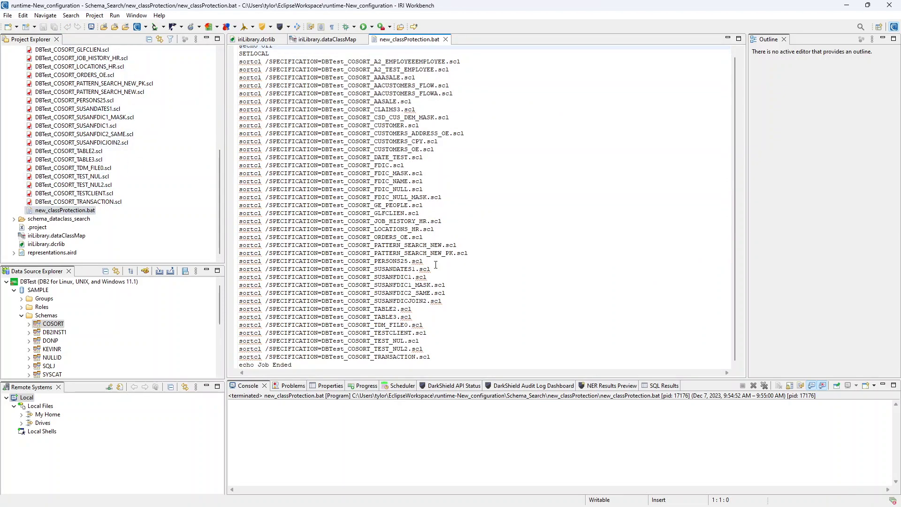
scroll(115, 162, "down", 2)
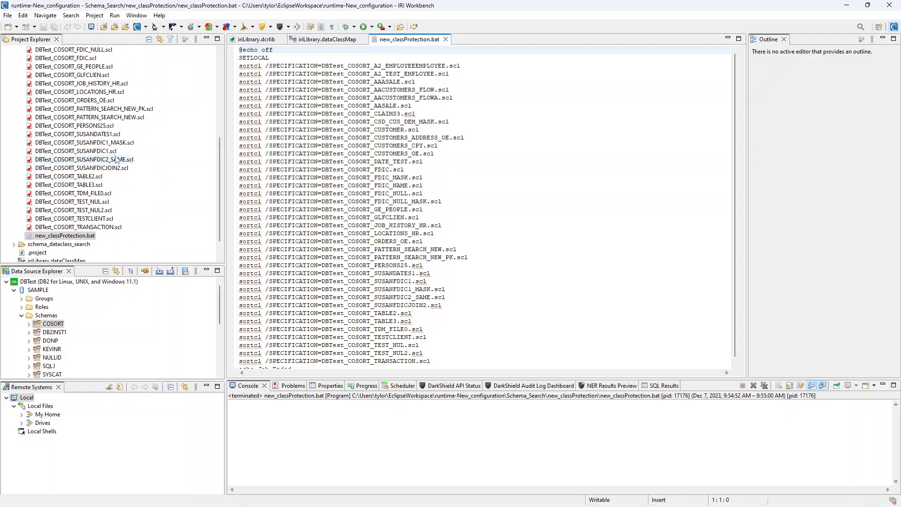
- Open DBTest_COSORT_GE_PEOPLE.scl and examine the encryption function applied to the SSN output field
scroll(115, 160, "up", 1)
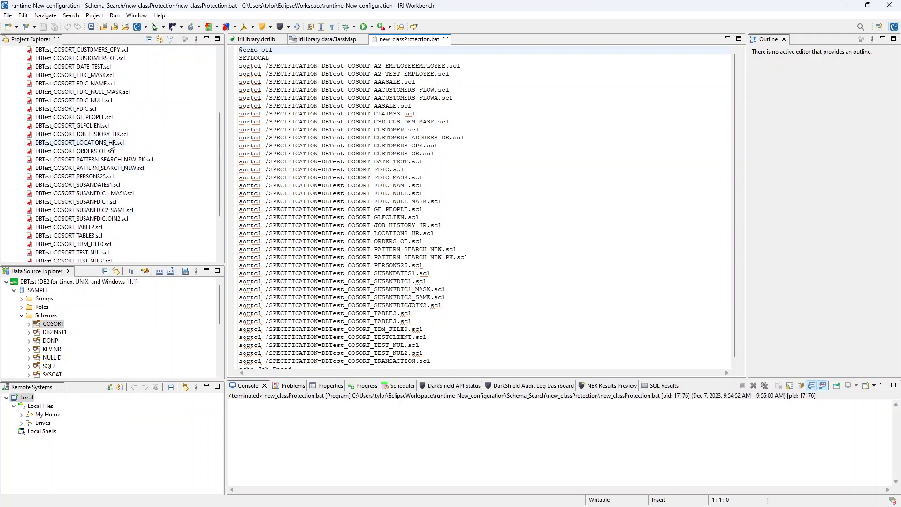
double_click(87, 117)
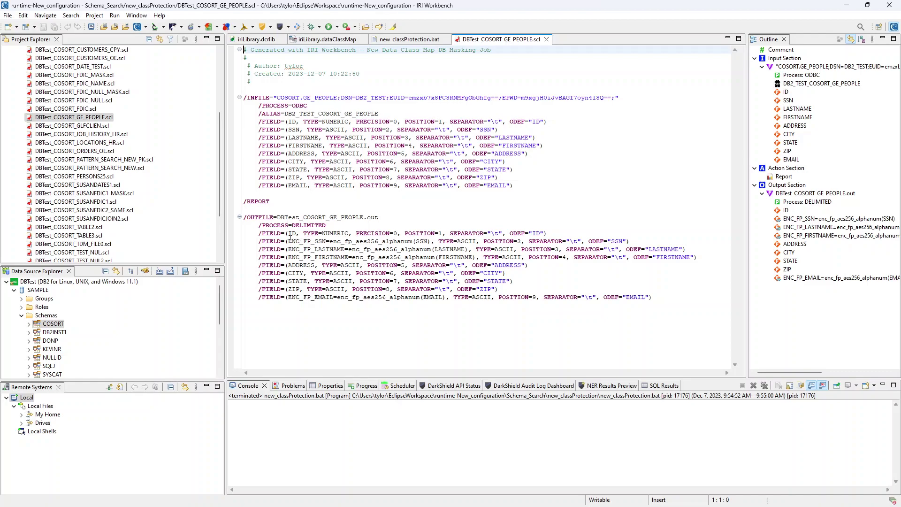
left_click_drag(290, 241, 431, 242)
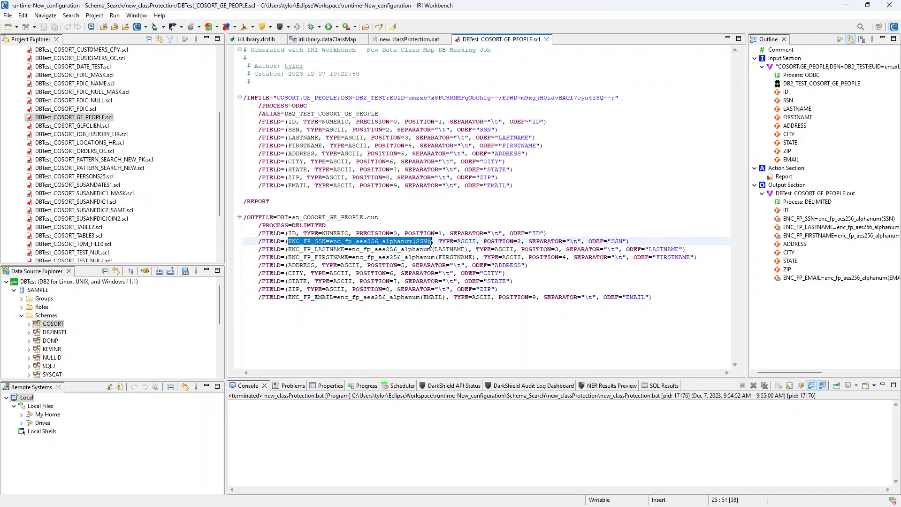
left_click(430, 242)
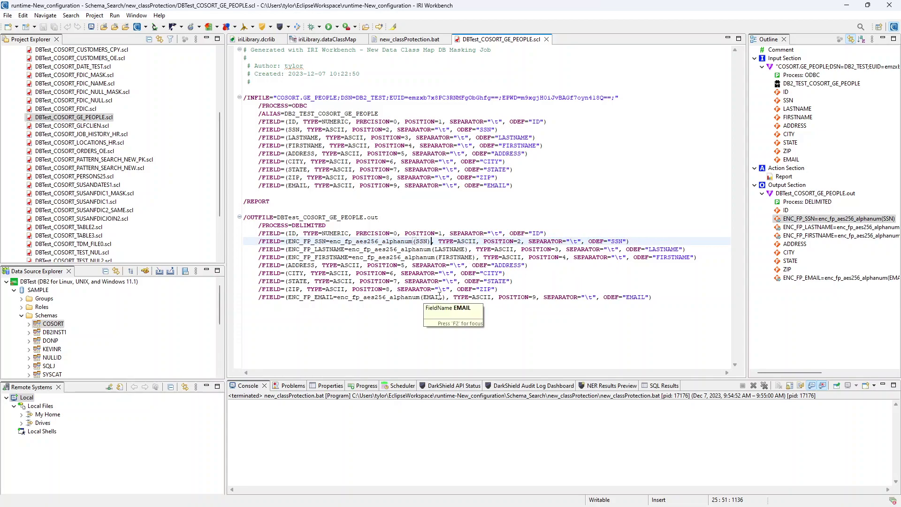
left_click(469, 210)
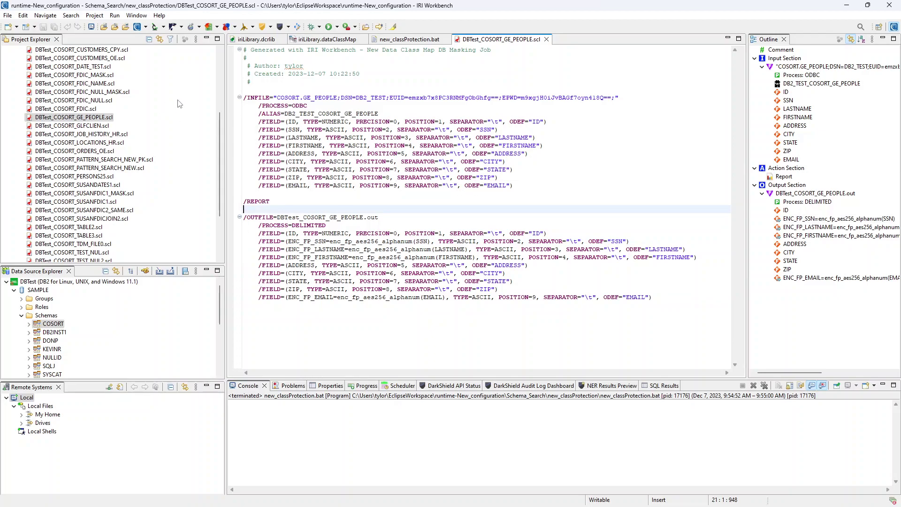
- Run new_classProtection.bat from the project as a batch program
scroll(165, 128, "up", 5)
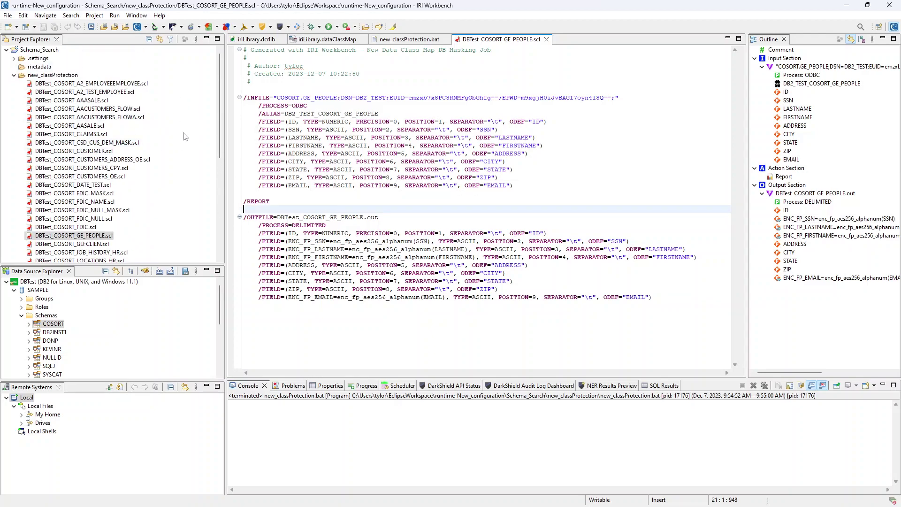
scroll(183, 146, "down", 8)
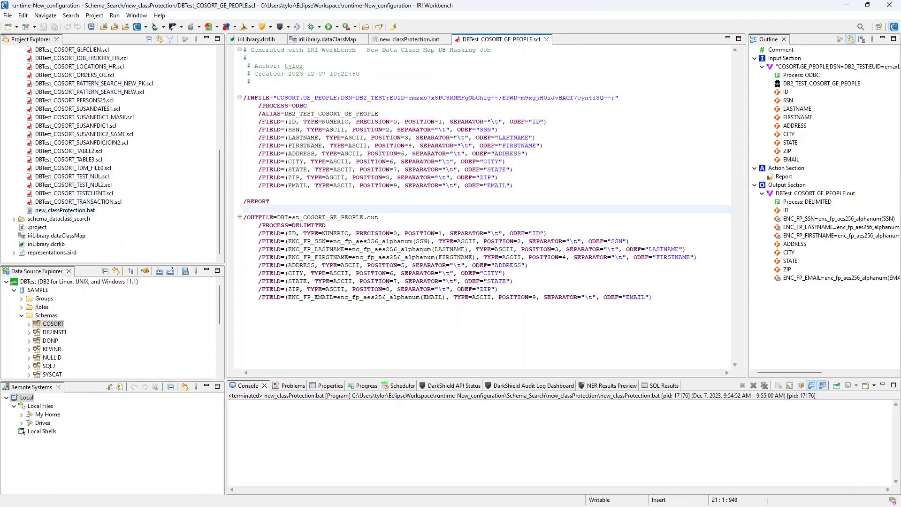
left_click(68, 214)
right_click(69, 213)
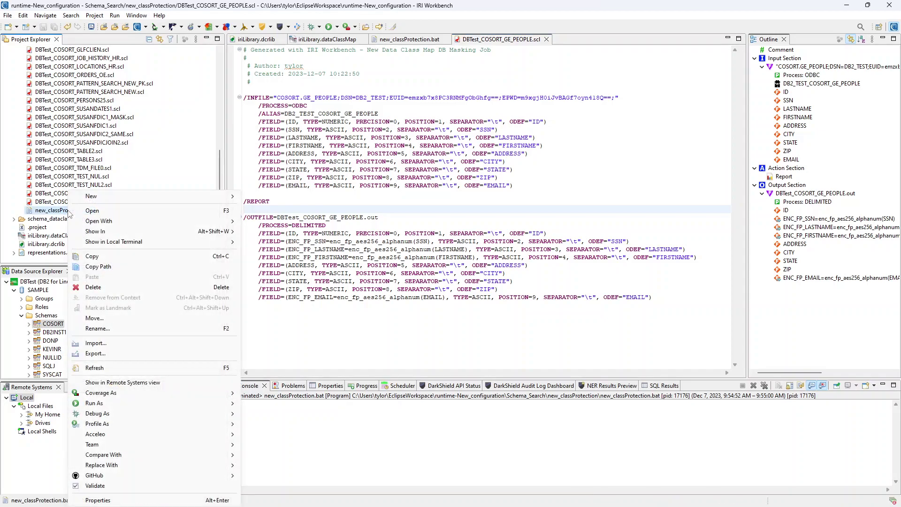
mouse_move(187, 406)
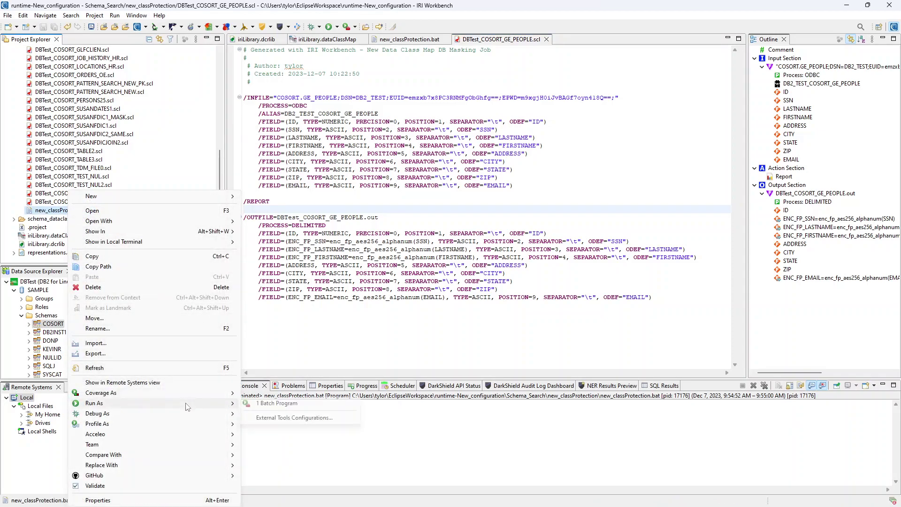
left_click(266, 406)
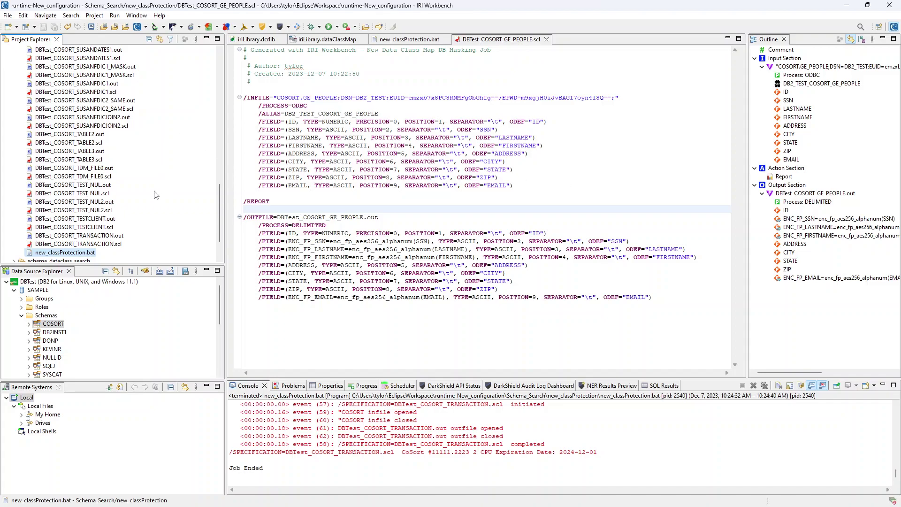
left_click(89, 196)
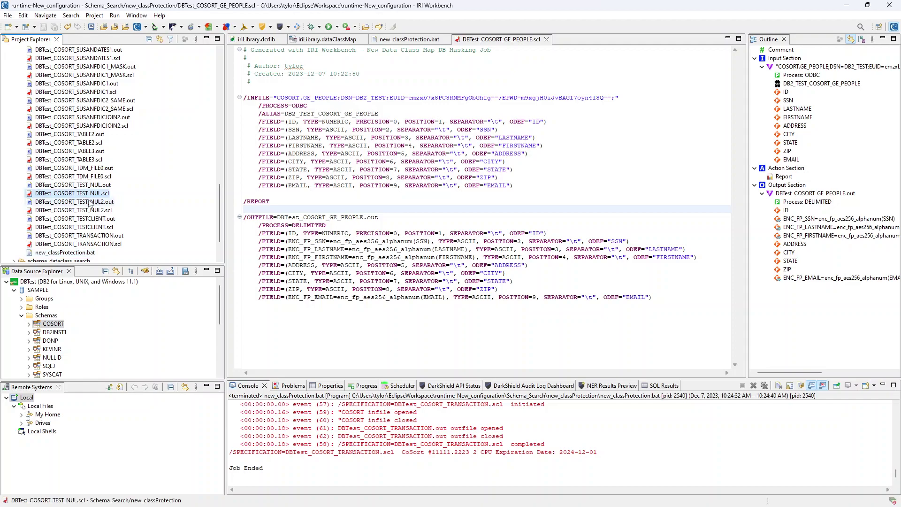
right_click(89, 196)
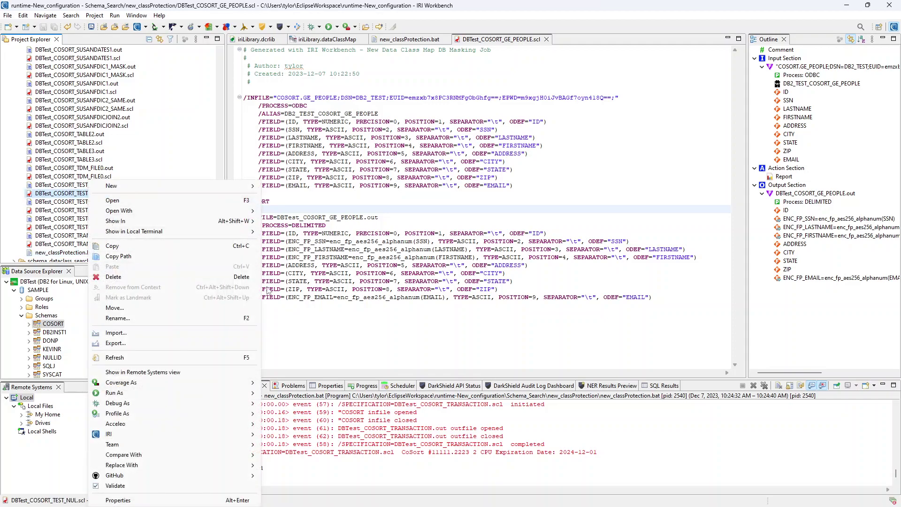
mouse_move(218, 395)
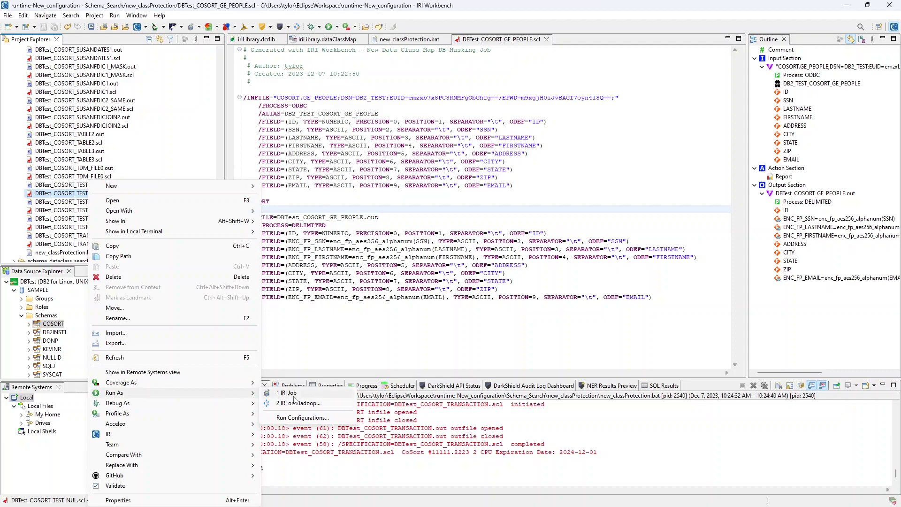
left_click(433, 217)
left_click(433, 217)
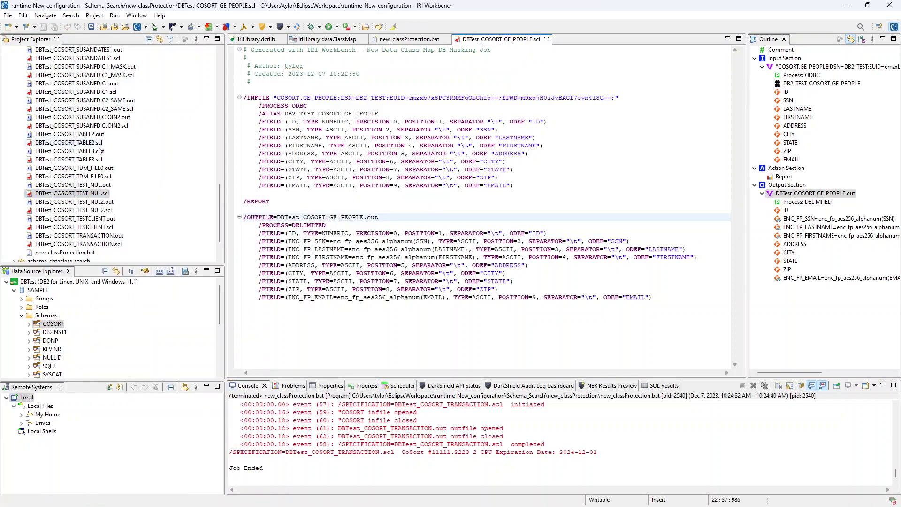
- Open the output file DBTest_COSORT_GE_PEOPLE.out to inspect the masked records
scroll(103, 145, "up", 4)
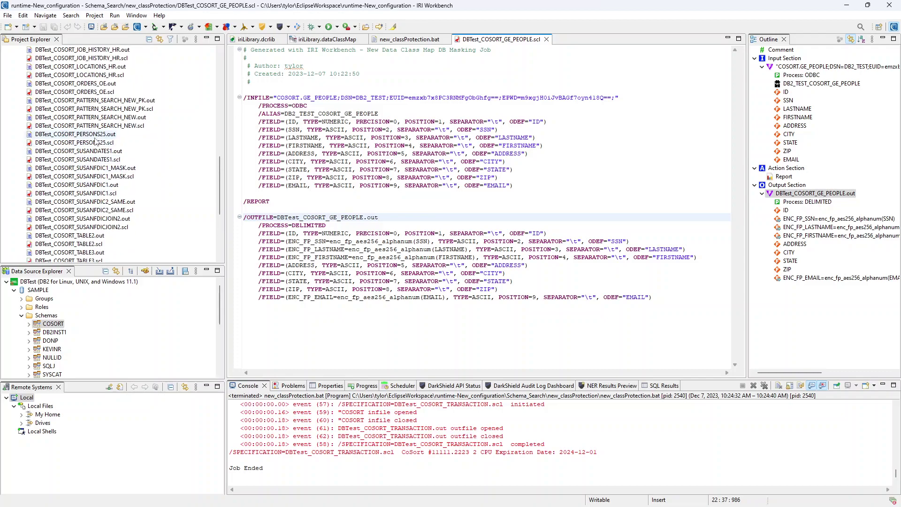
scroll(112, 108, "up", 2)
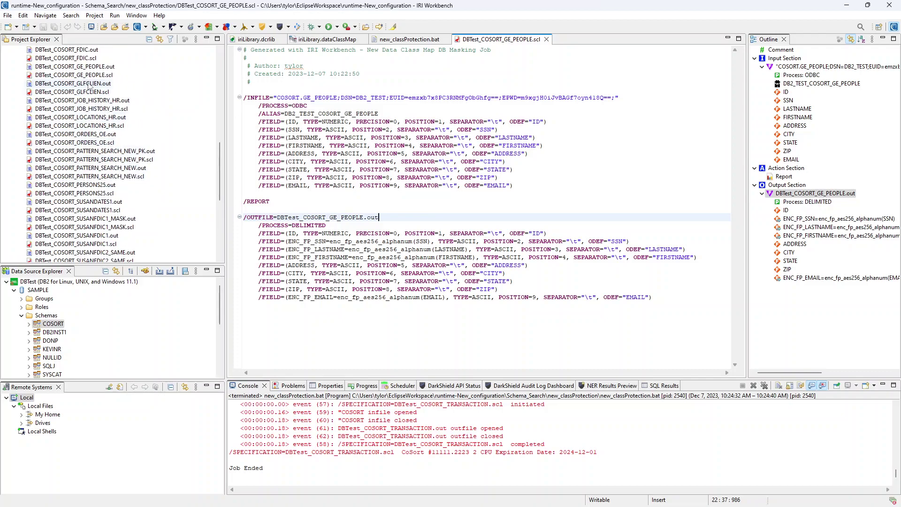
double_click(96, 66)
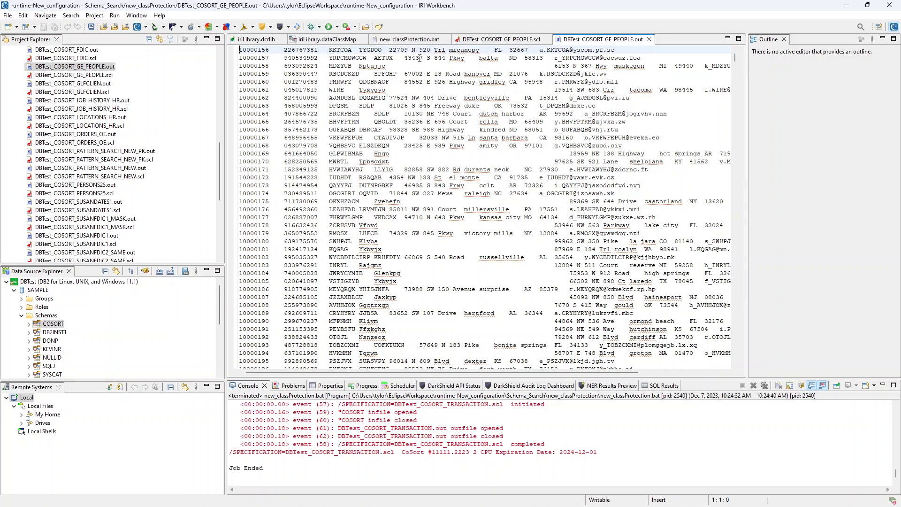
- Examine the masked name in the first output record and compare it with the original GE_PEOPLE preview in iriLibrary.dataClassMap
left_click_drag(330, 49, 382, 49)
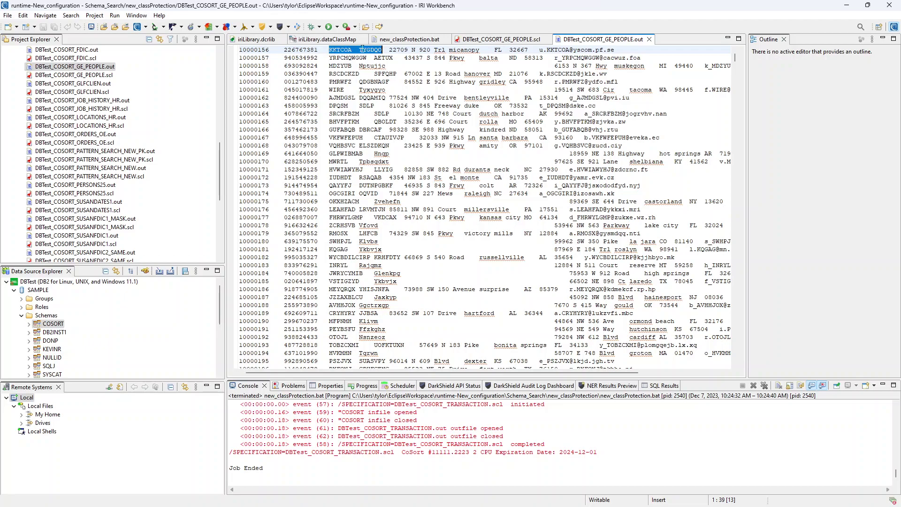
left_click(408, 49)
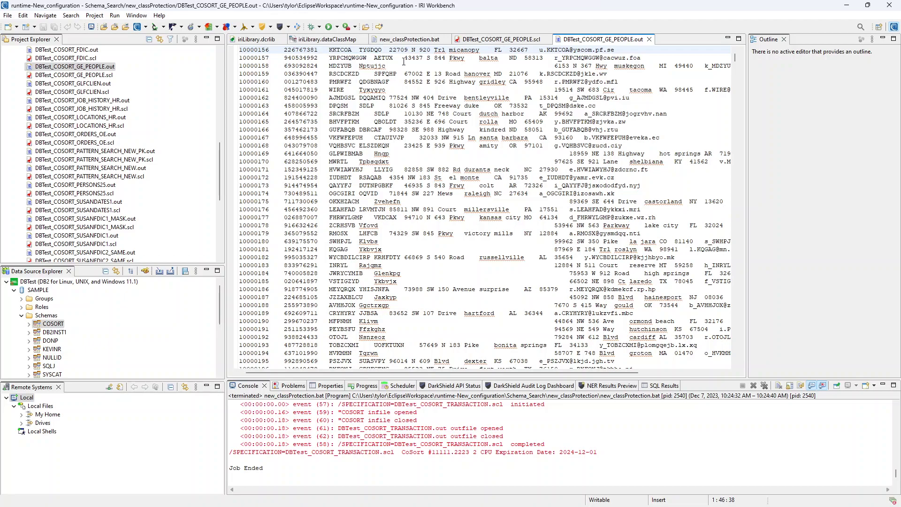
left_click(257, 41)
left_click(321, 42)
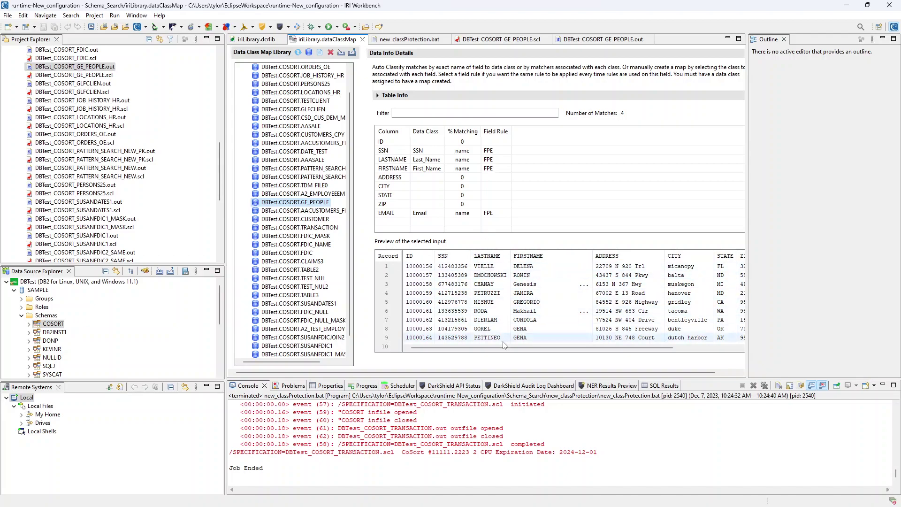
- Return to DBTest_COSORT_GE_PEOPLE.out and inspect the masked first and last name and the masked e-mail in the first record
left_click(592, 42)
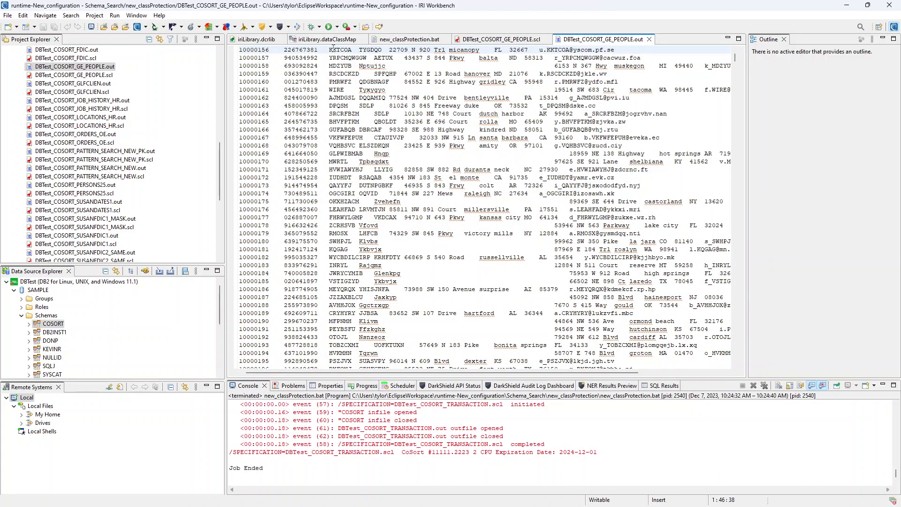
left_click_drag(328, 49, 382, 53)
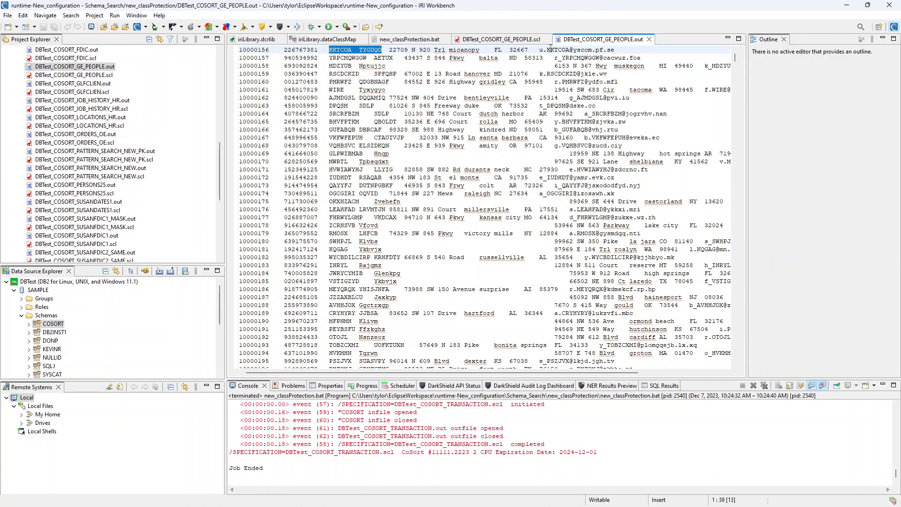
left_click_drag(539, 50, 619, 51)
left_click(632, 52)
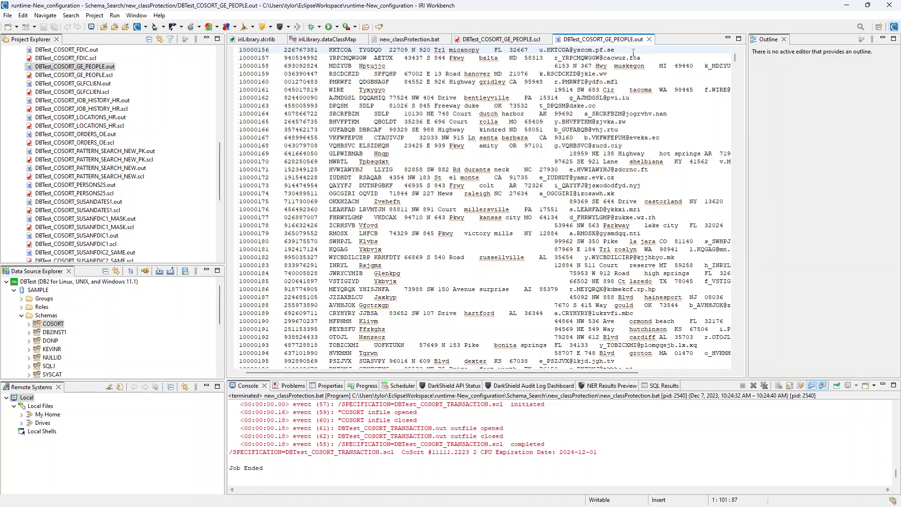